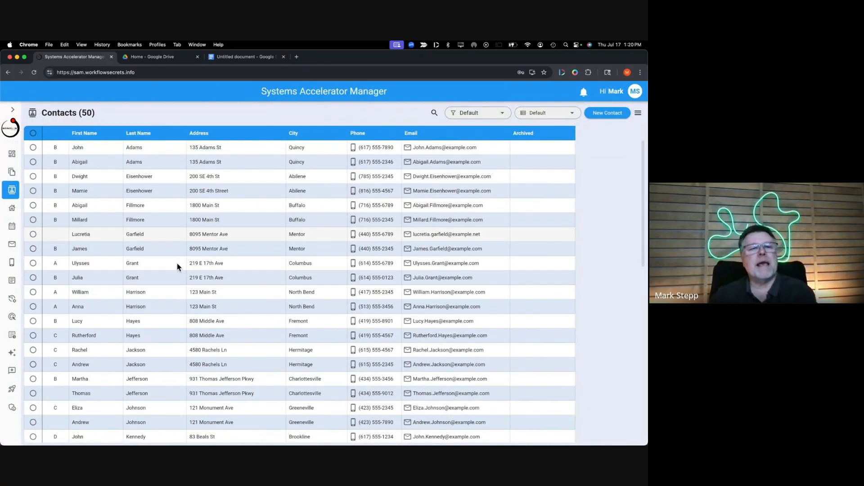
Open the contact record for Millard Fillmore and view the list of saved phone numbers.
left_click(137, 222)
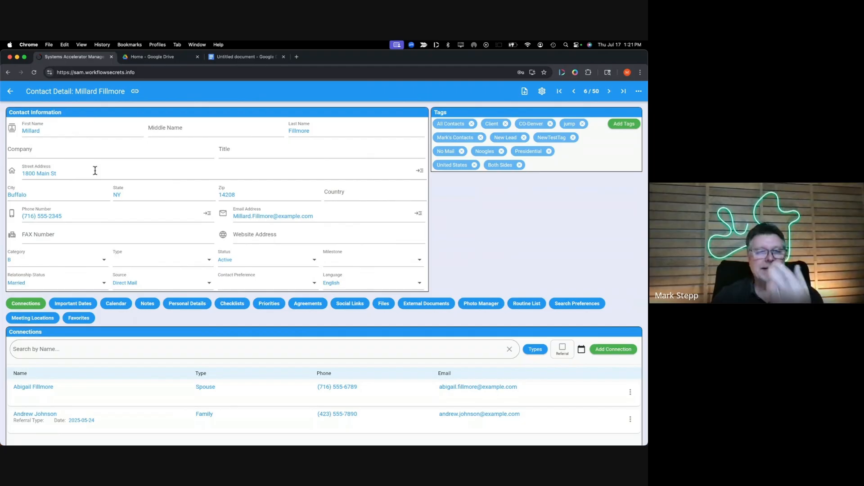
left_click(208, 214)
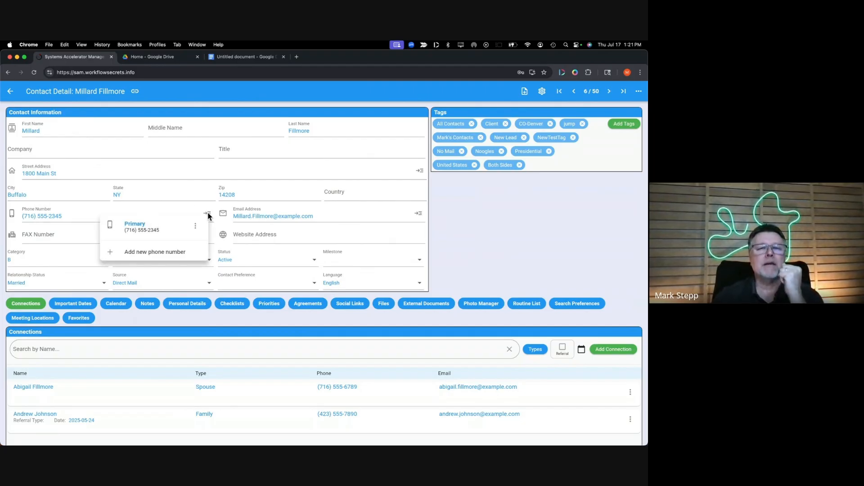
left_click(208, 218)
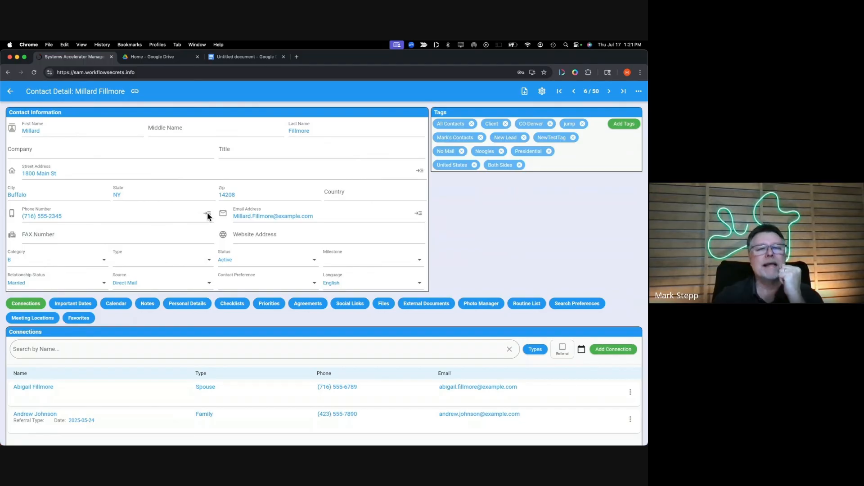
left_click(208, 215)
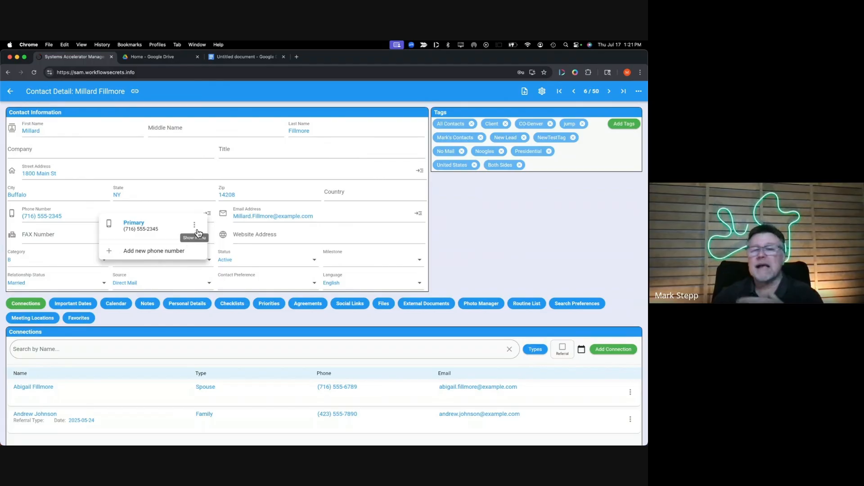
left_click(76, 216)
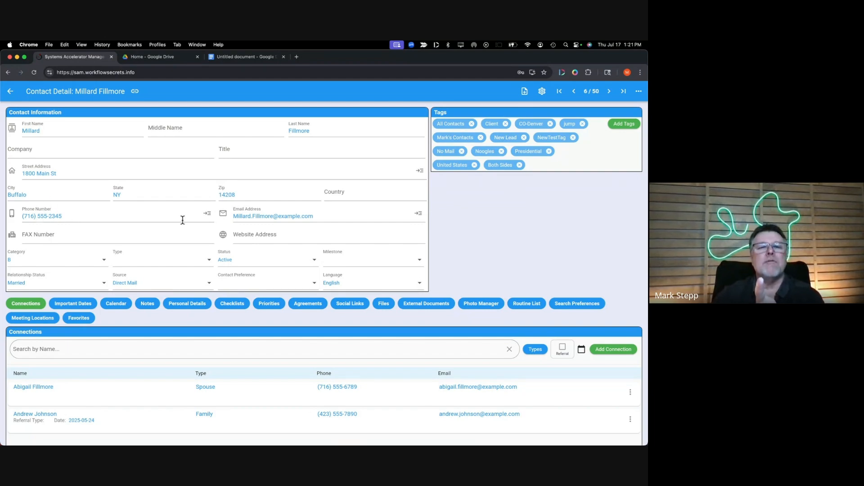
left_click(207, 214)
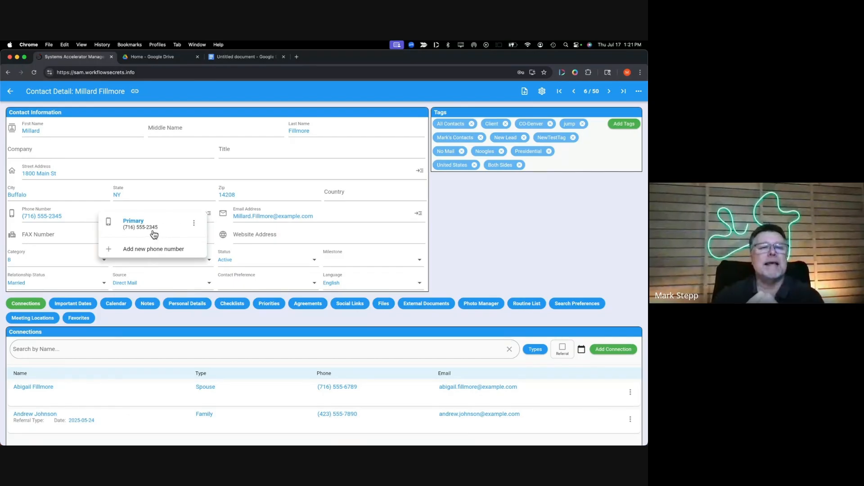
left_click(41, 219)
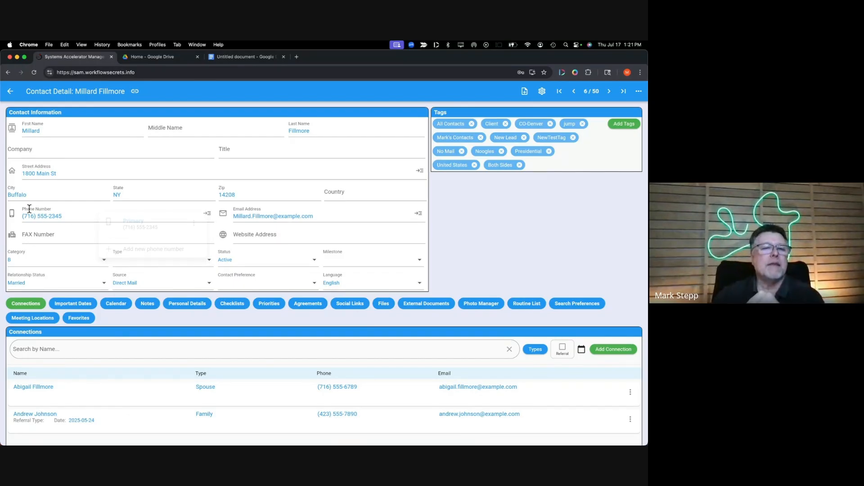
Replace the last four digits of the contact's primary phone number with zeros.
left_click(69, 217)
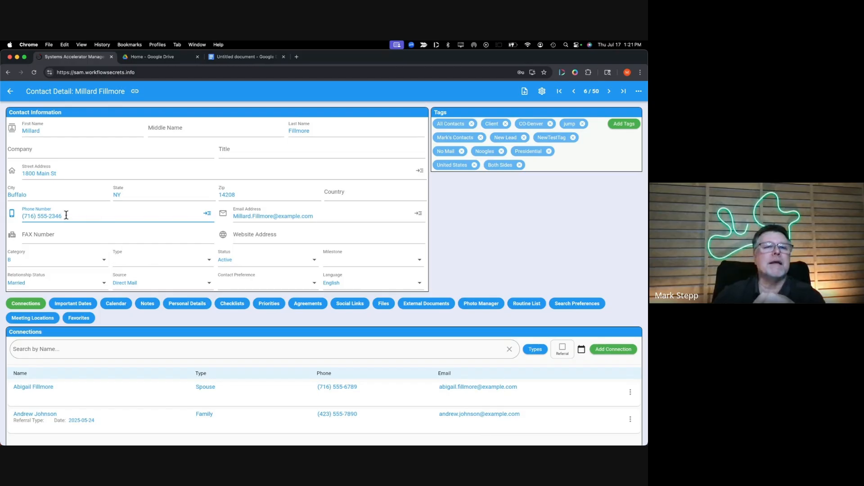
key("BackSpace")
key("BackSpace")
key("BackSpace")
key("BackSpace")
type("0000")
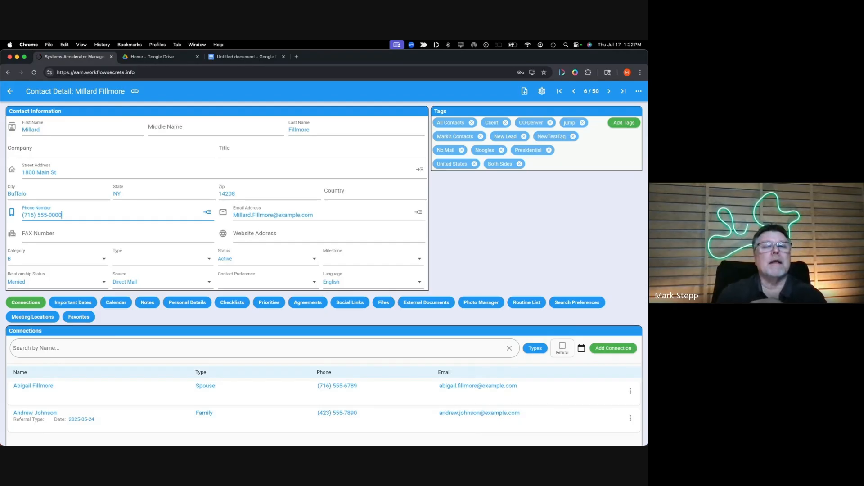
key("Tab")
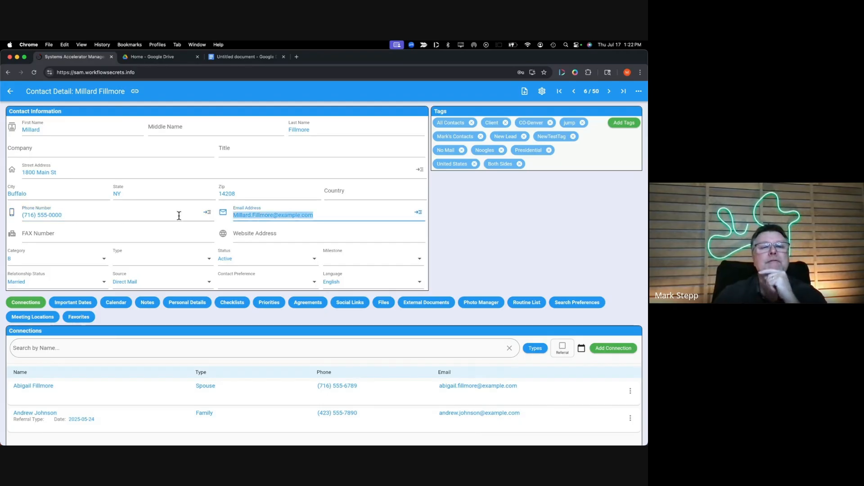
Check the contact's saved phone numbers and examine the actions offered for the phone number.
left_click(208, 215)
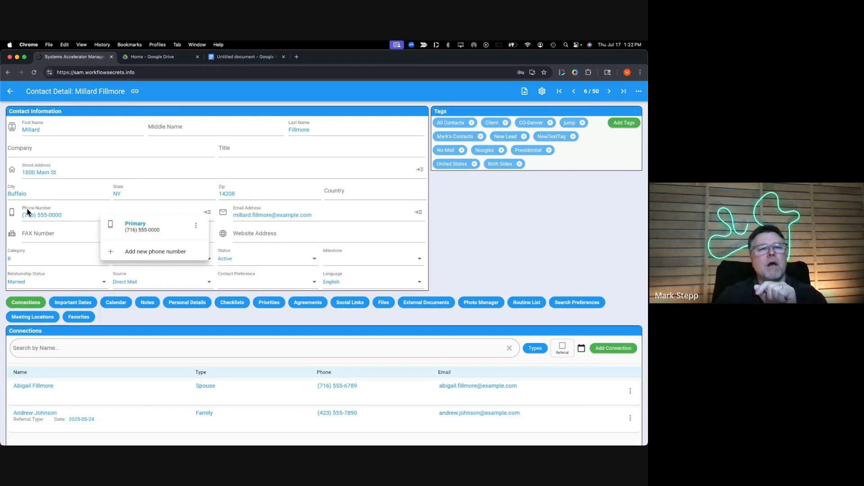
key("Tab")
left_click(73, 212)
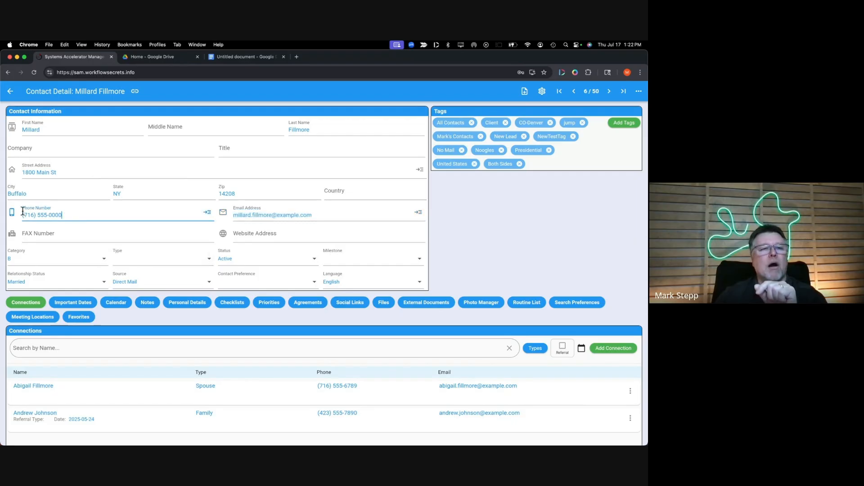
left_click(12, 214)
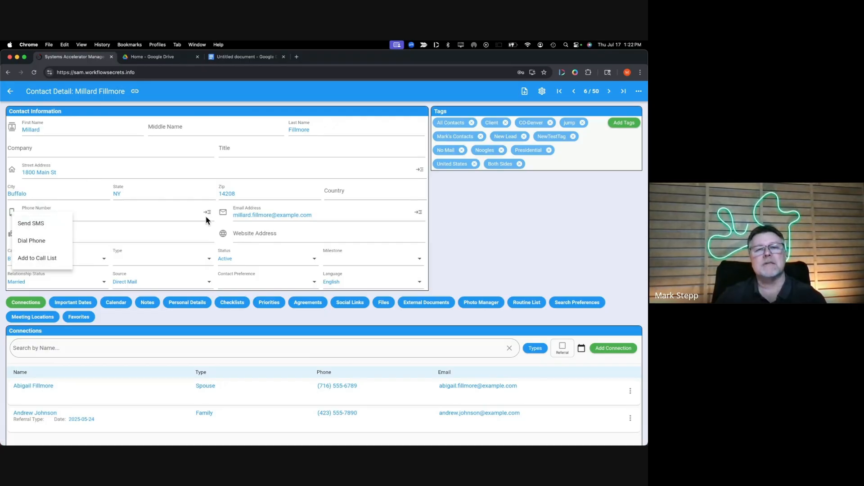
left_click(224, 215)
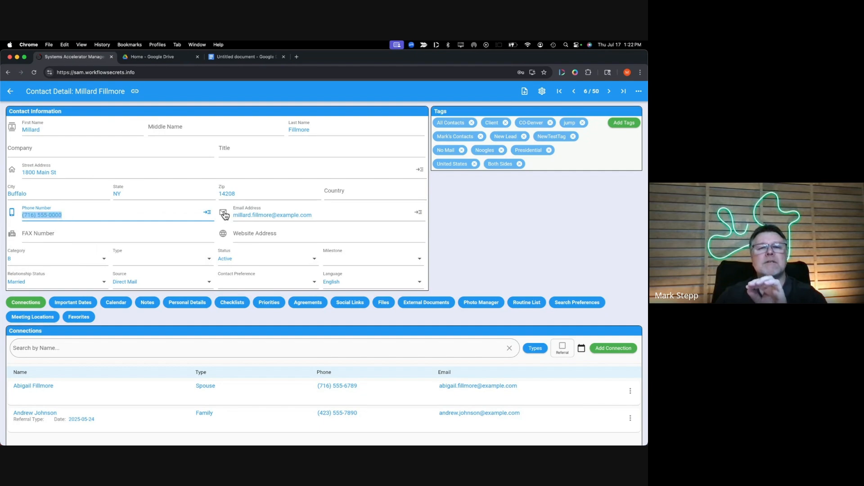
Look up the contact's e-mail correspondence in Gmail and return to the contact record, closing the Google Drive tab.
left_click(224, 214)
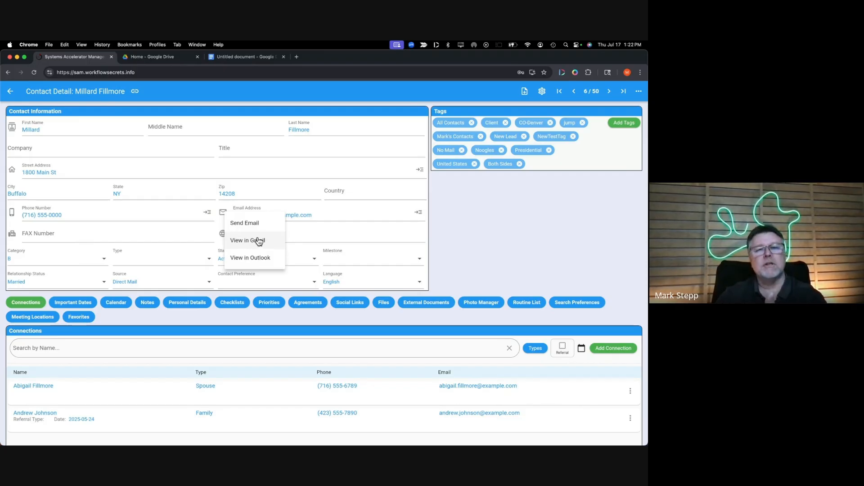
left_click(317, 212)
left_click(242, 215)
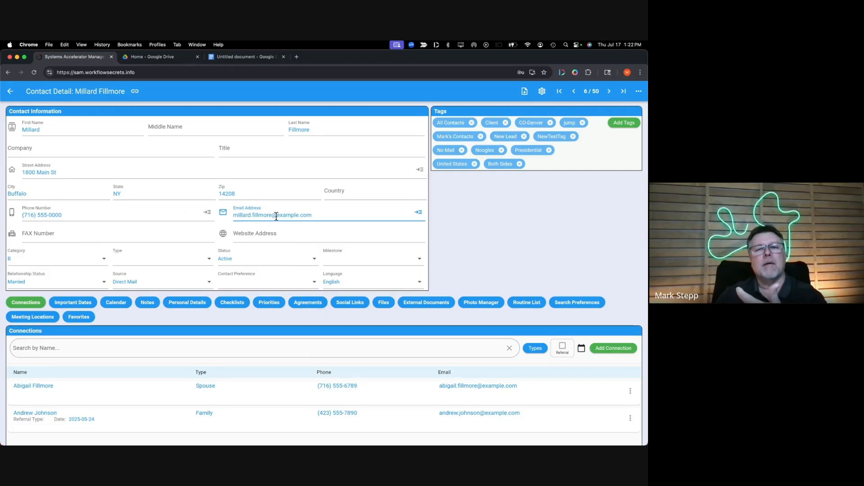
left_click(223, 212)
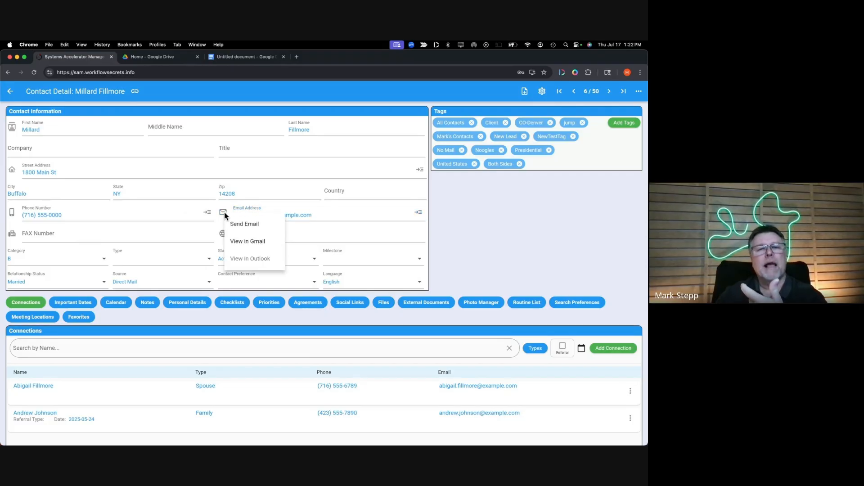
left_click(236, 243)
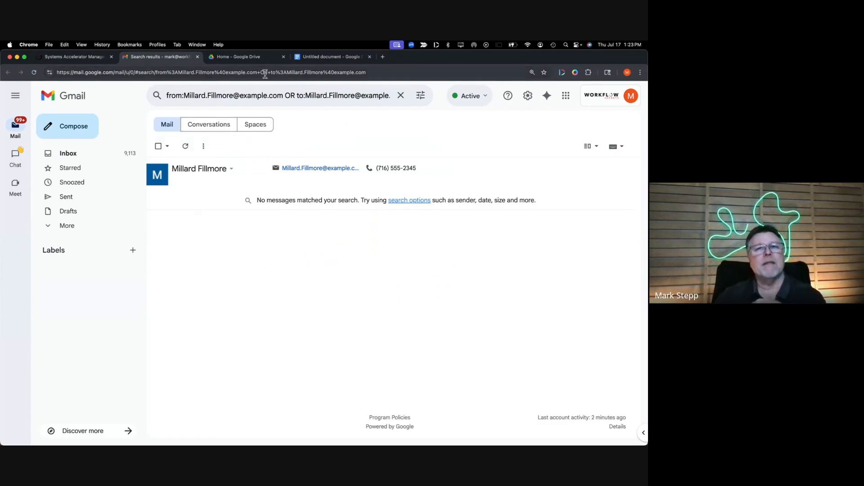
left_click(283, 56)
left_click(70, 56)
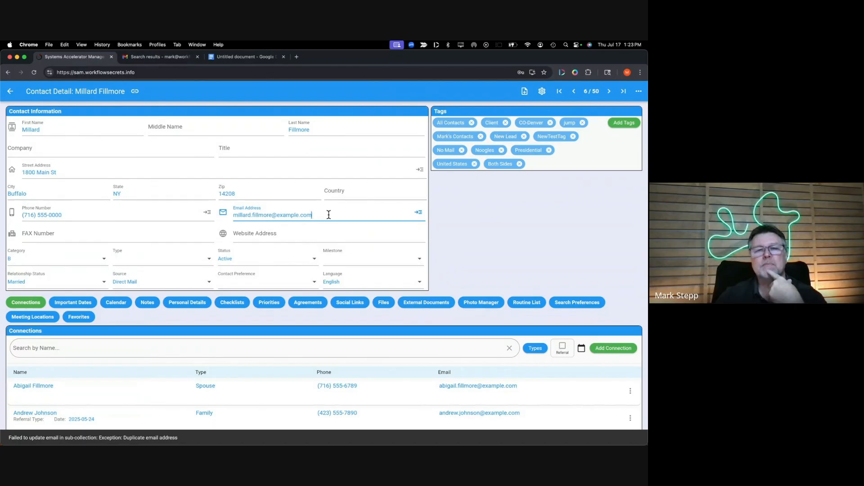
Open Outlook from the contact's e-mail address and search the mailbox with the copied from/to query, dismissing the Copilot notice.
left_click(223, 213)
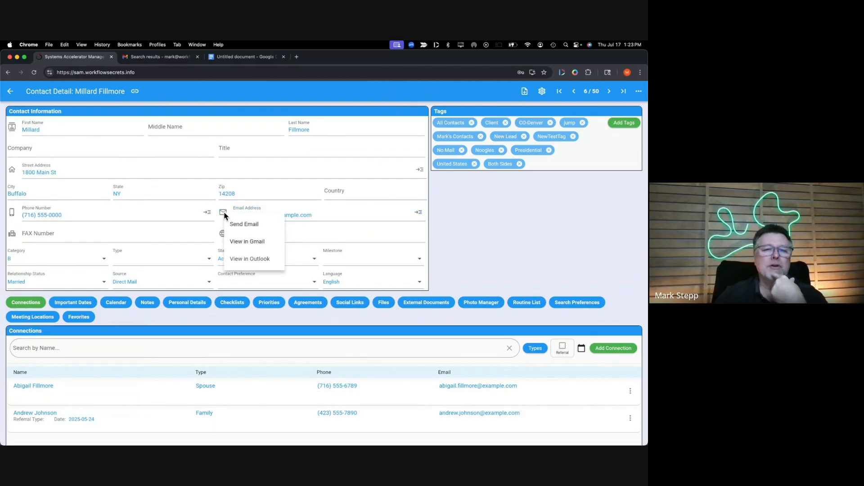
left_click(254, 265)
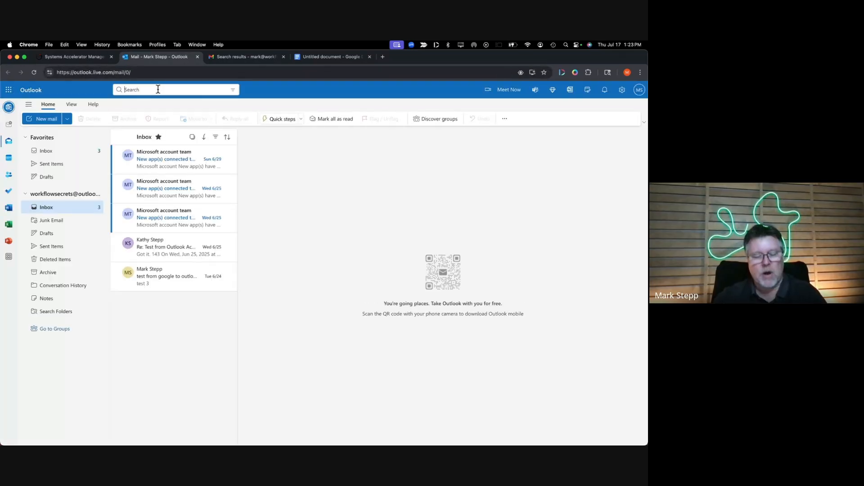
left_click(141, 89)
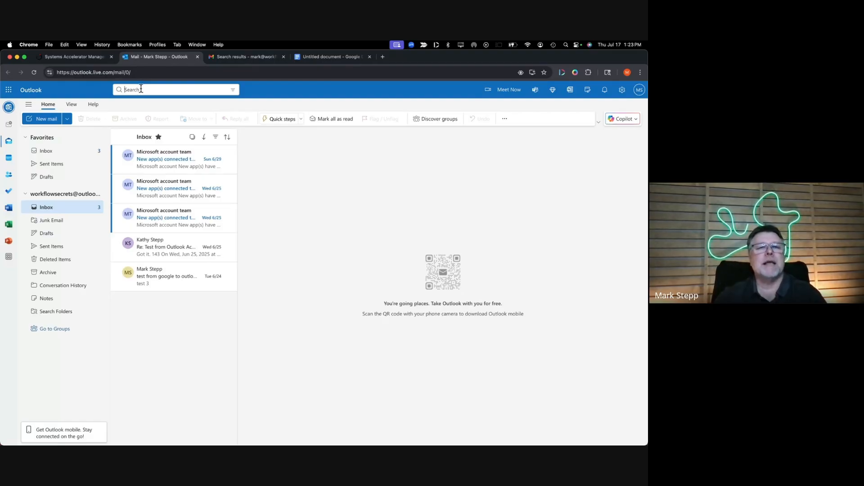
key("super+v")
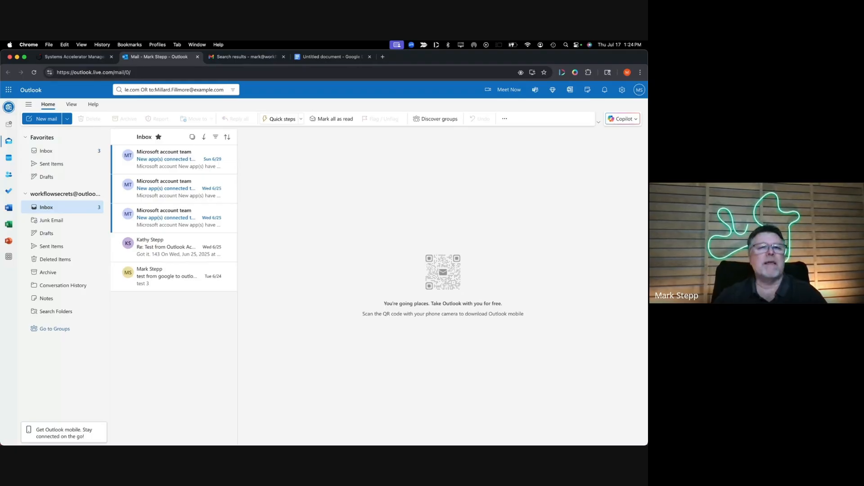
key("Return")
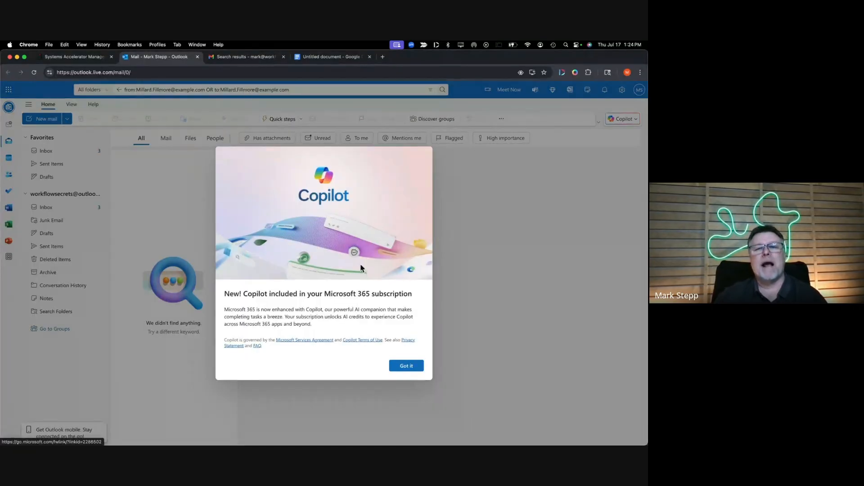
left_click(406, 367)
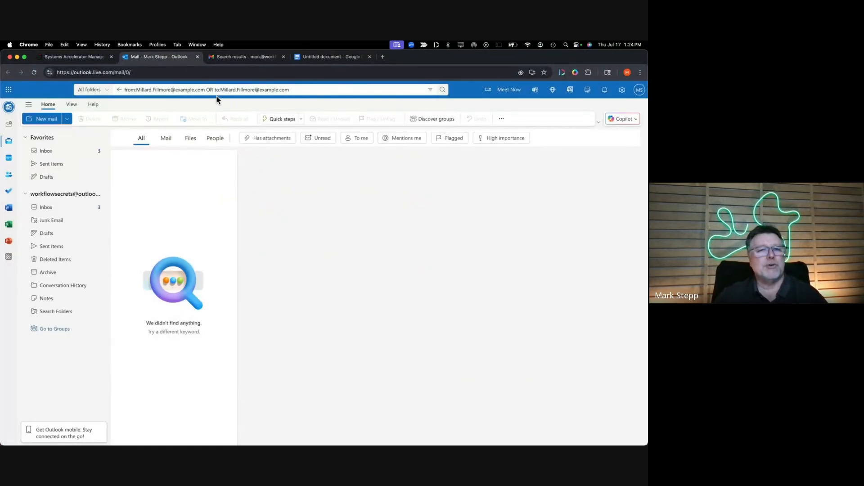
left_click(301, 89)
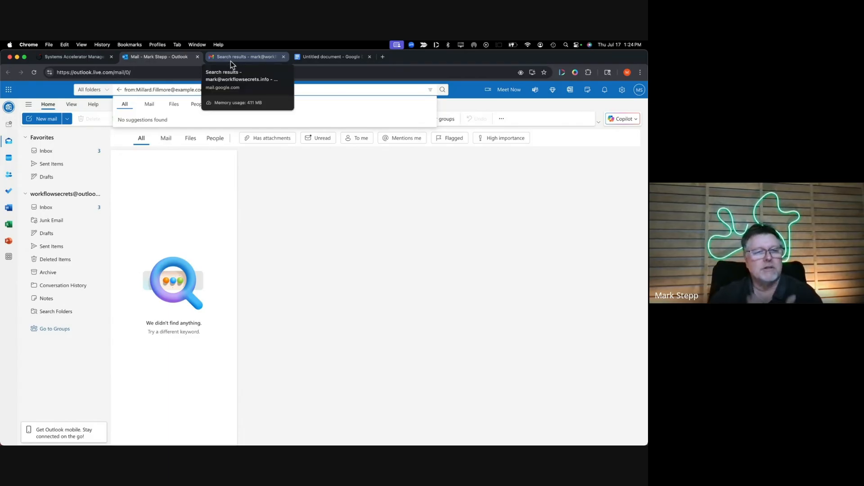
Close the Outlook, Gmail and untitled Google document tabs, leaving only the contact record open.
left_click(197, 58)
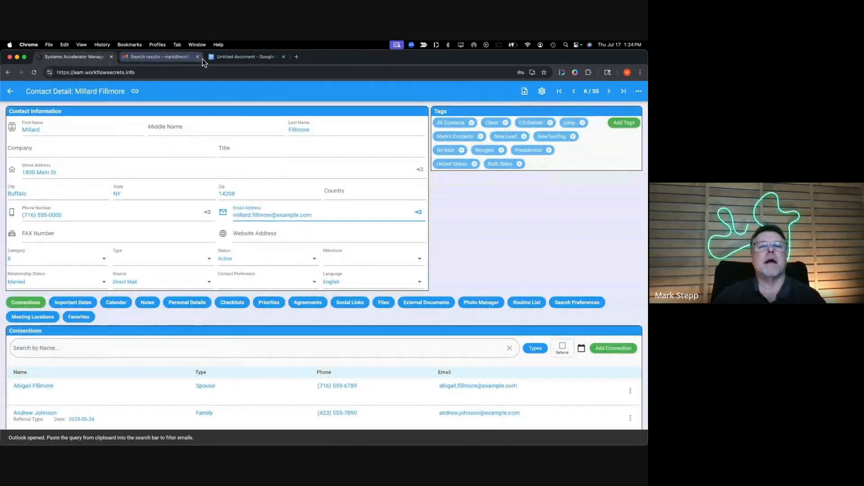
left_click(198, 58)
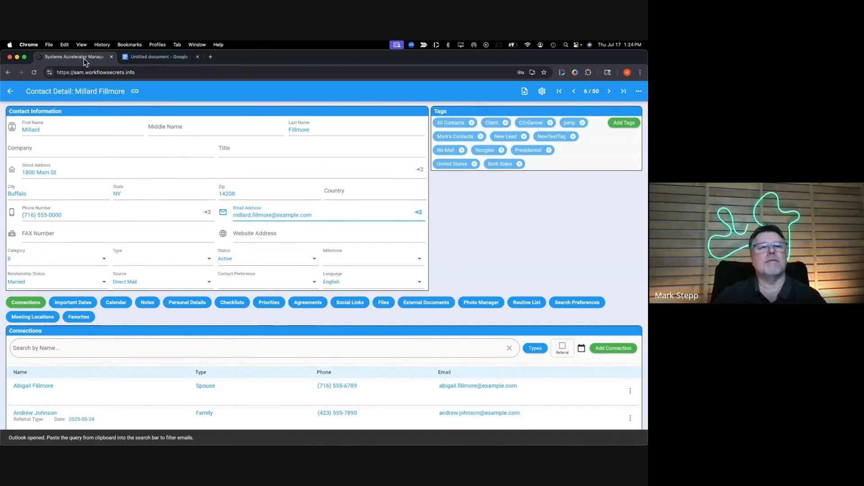
left_click(197, 57)
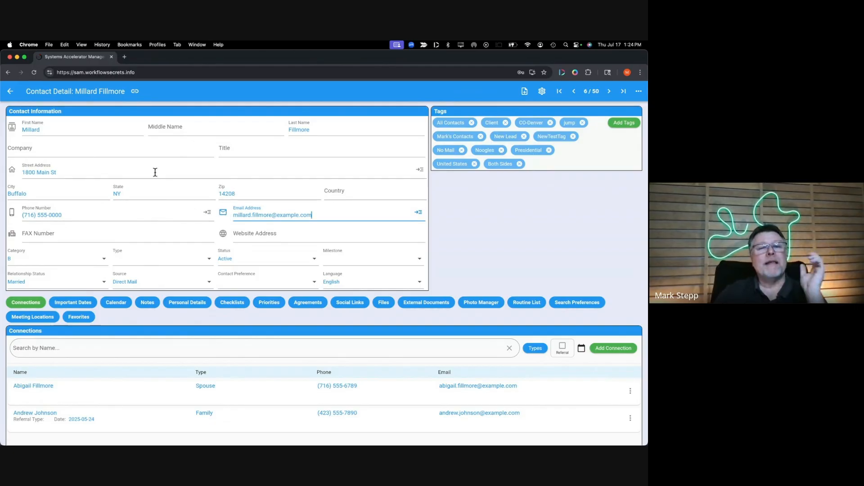
View the contact's street address in Google Maps through Directions, return to the record and examine the address actions.
left_click(108, 171)
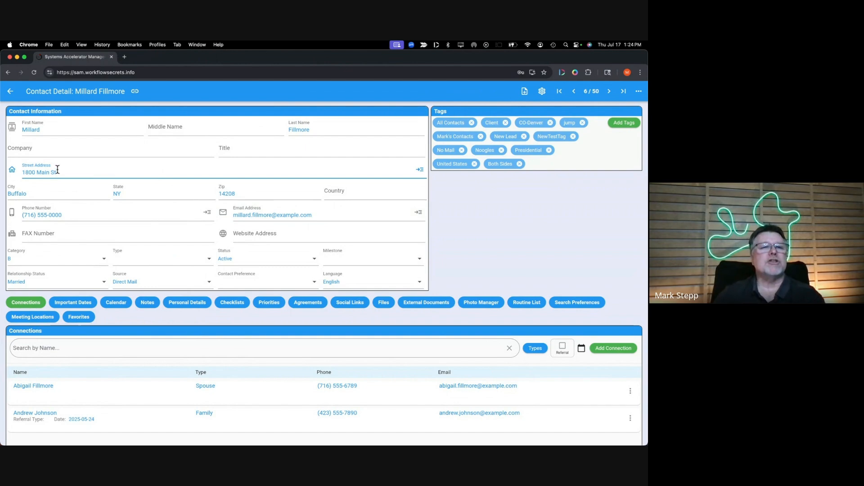
left_click(12, 171)
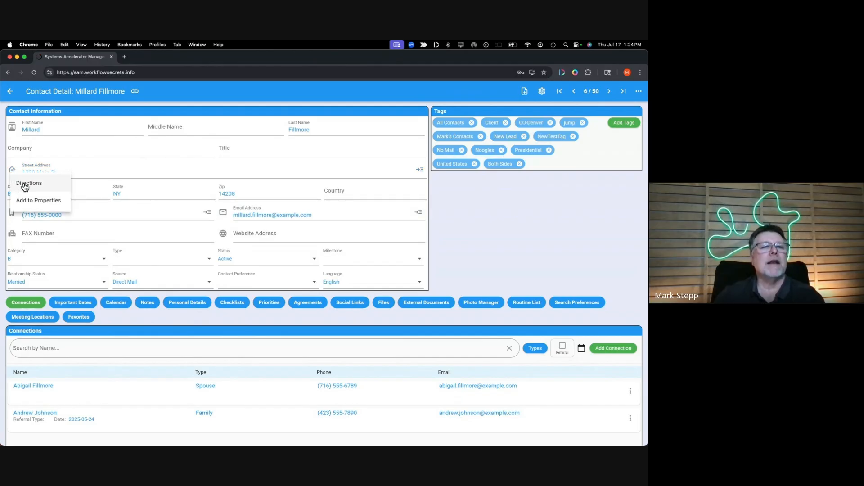
left_click(23, 183)
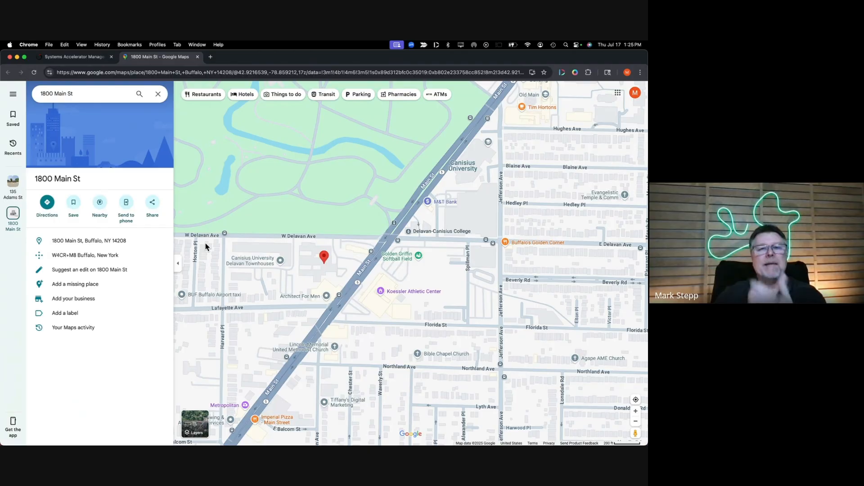
left_click(198, 57)
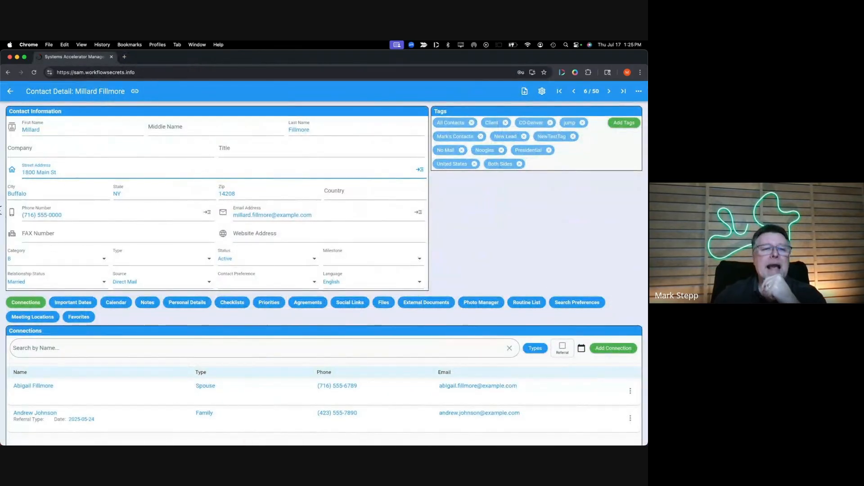
left_click(12, 170)
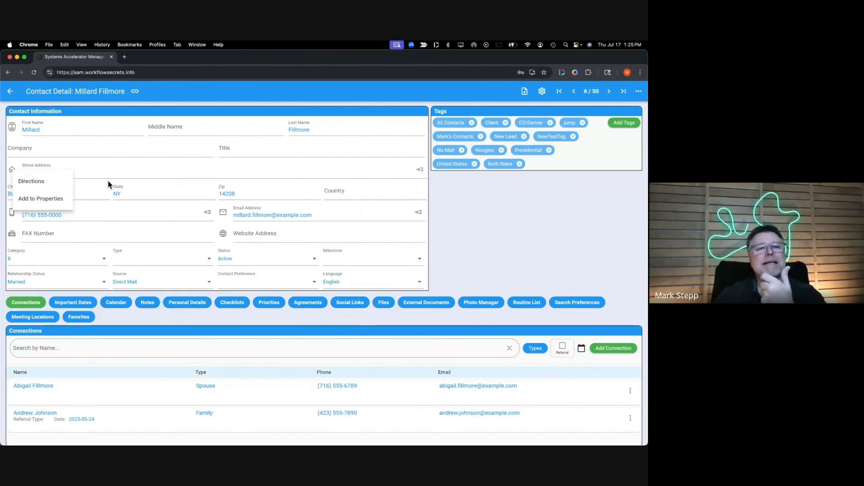
left_click(99, 172)
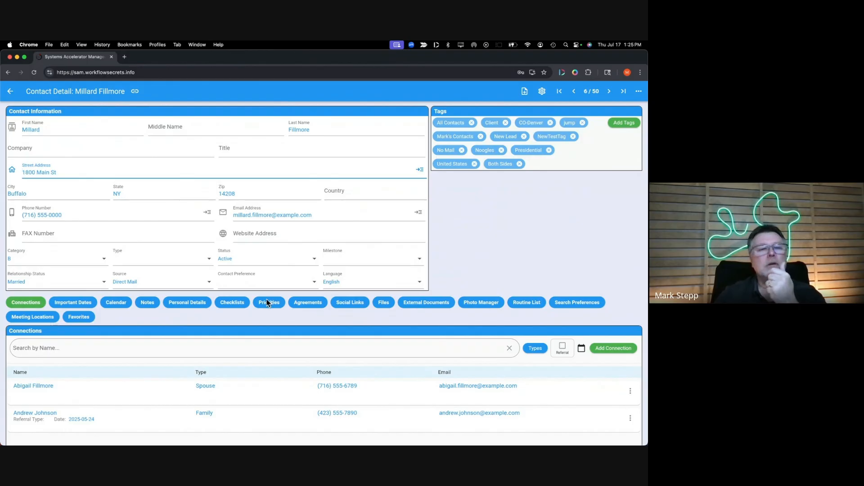
Add the contact's street address to Properties, confirming the addition, and return from the property record to the contact.
left_click(29, 301)
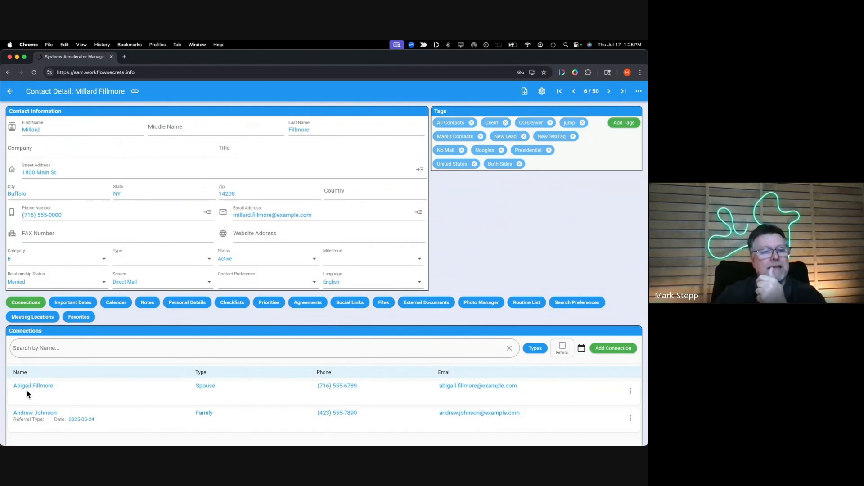
left_click(12, 170)
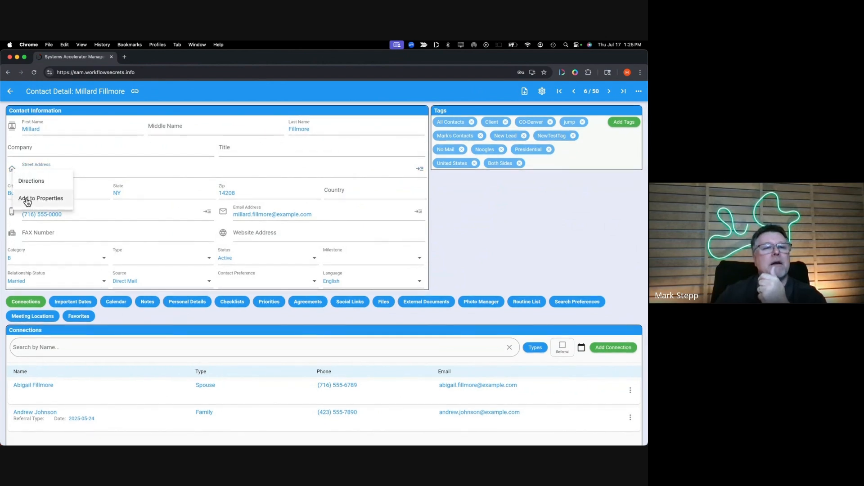
left_click(27, 199)
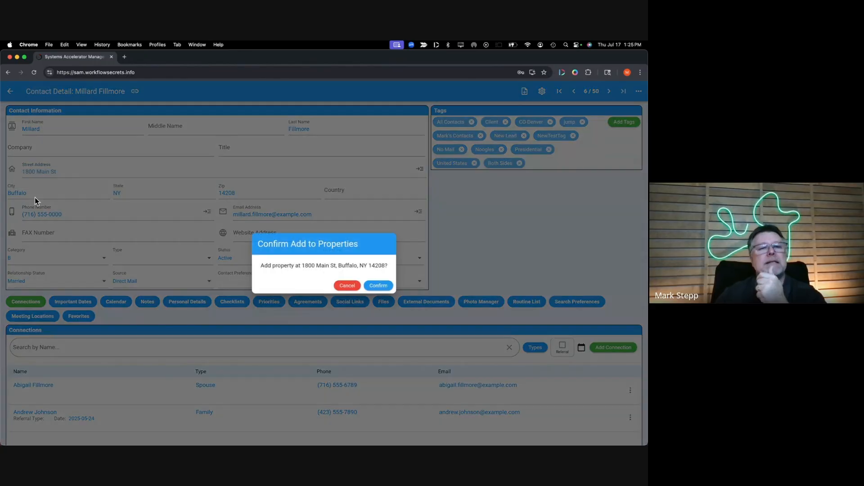
left_click(381, 287)
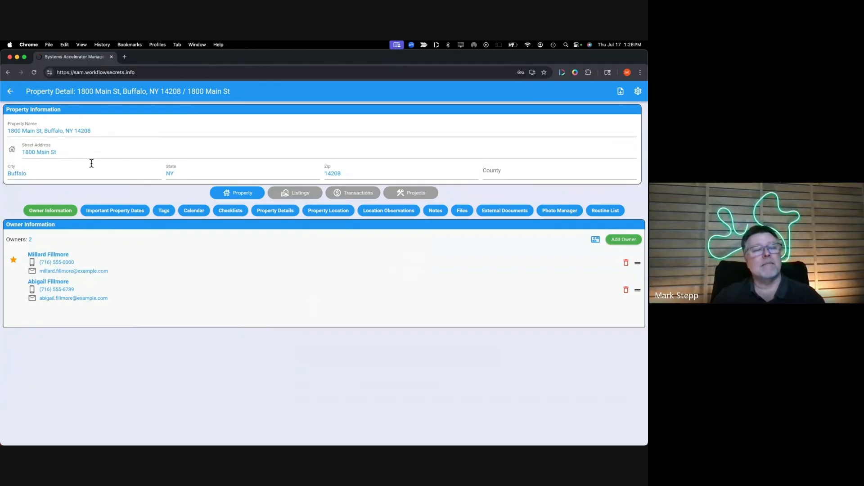
left_click(10, 91)
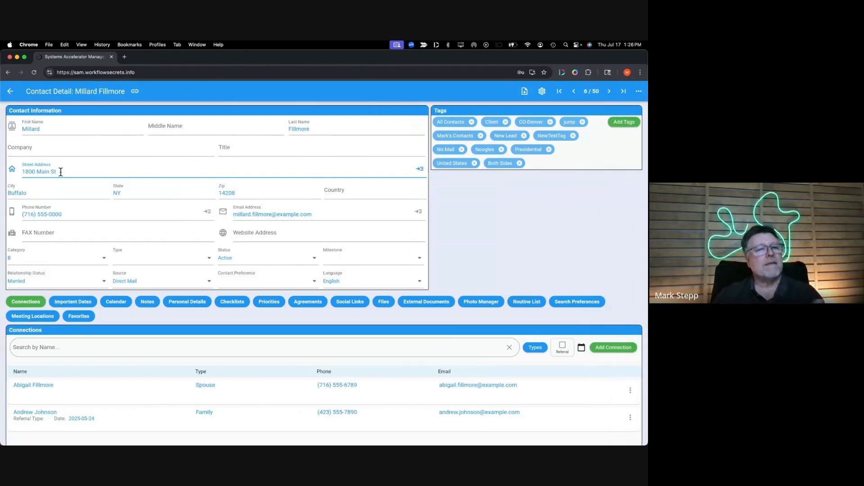
View the property record linked to the contact's street address, including its owner information, and return to the contact record.
left_click(12, 170)
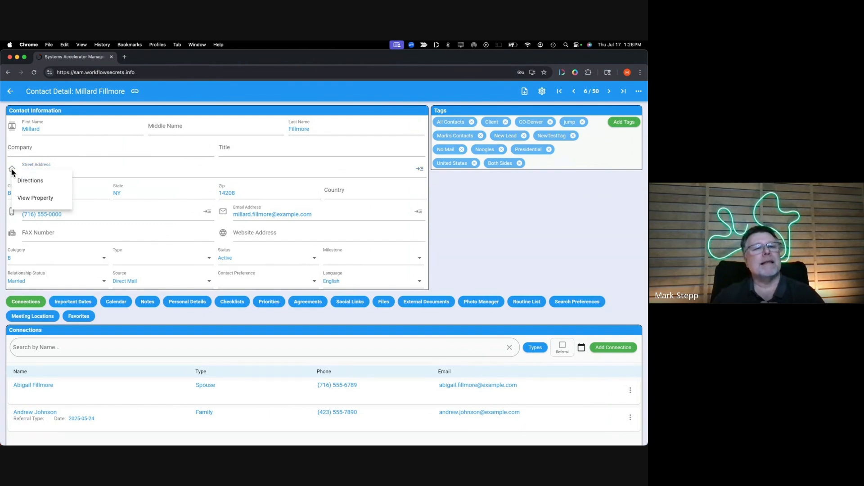
left_click(35, 200)
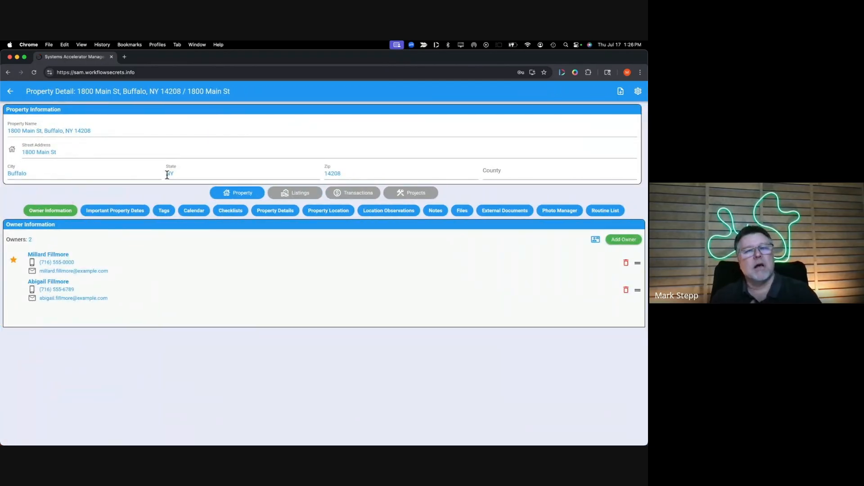
left_click(12, 95)
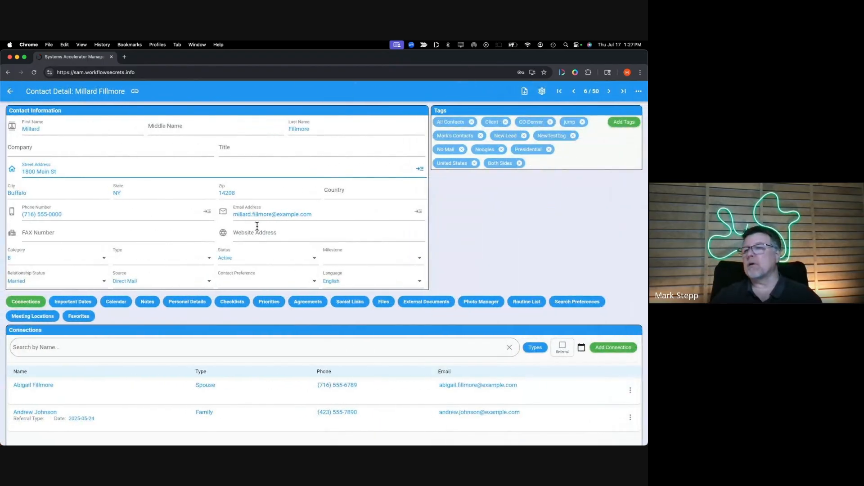